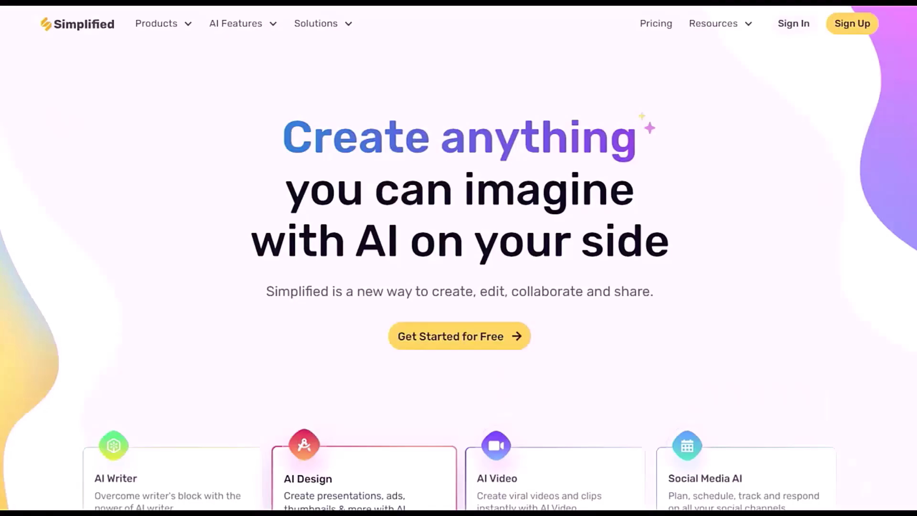
Open the AI Features menu on the homepage and go to AI Video.
{"action": "left_click", "coordinate": [209, 26]}
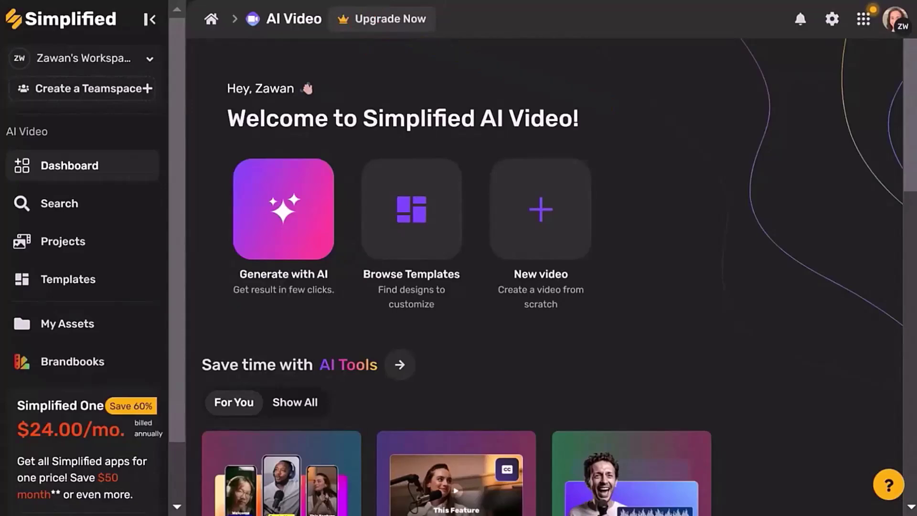
Choose Generate with AI, then the AI Text to Video generator.
{"action": "left_click", "coordinate": [282, 212]}
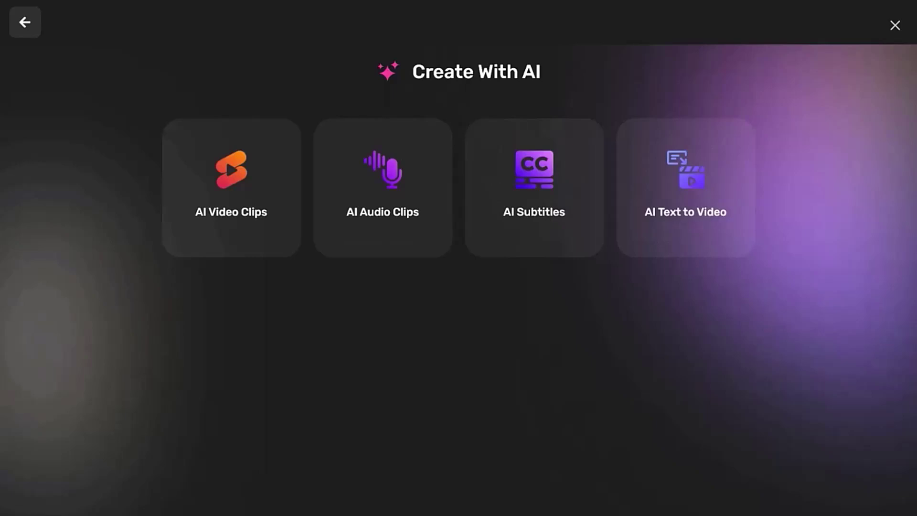
{"action": "left_click", "coordinate": [683, 199]}
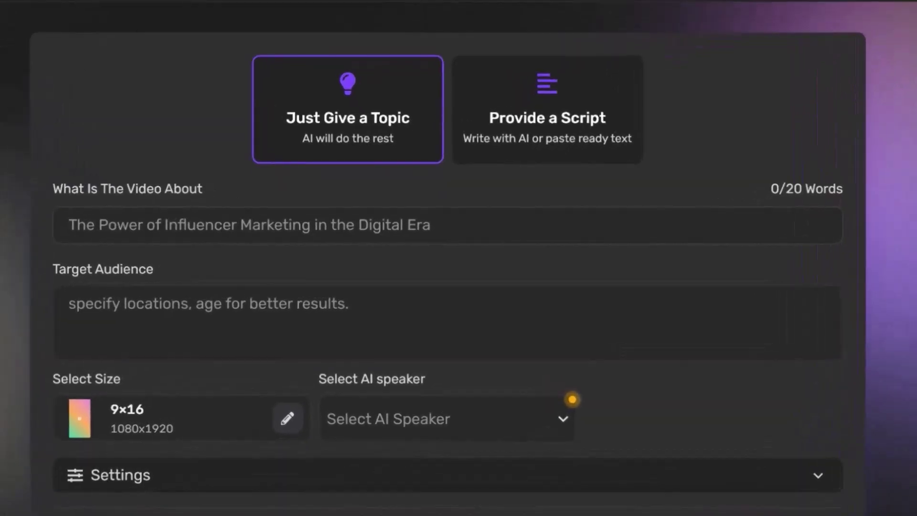
Enter the topic 'Coffee culture around the world' with a 'general' target audience.
{"action": "left_click", "coordinate": [450, 232]}
{"action": "type", "text": "Coffee culture around the world"}
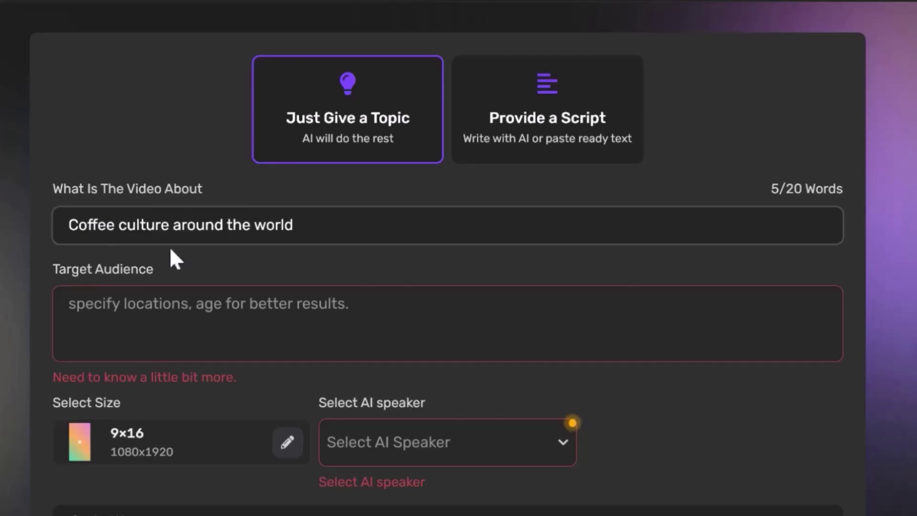
{"action": "left_click", "coordinate": [71, 304]}
{"action": "type", "text": "general public"}
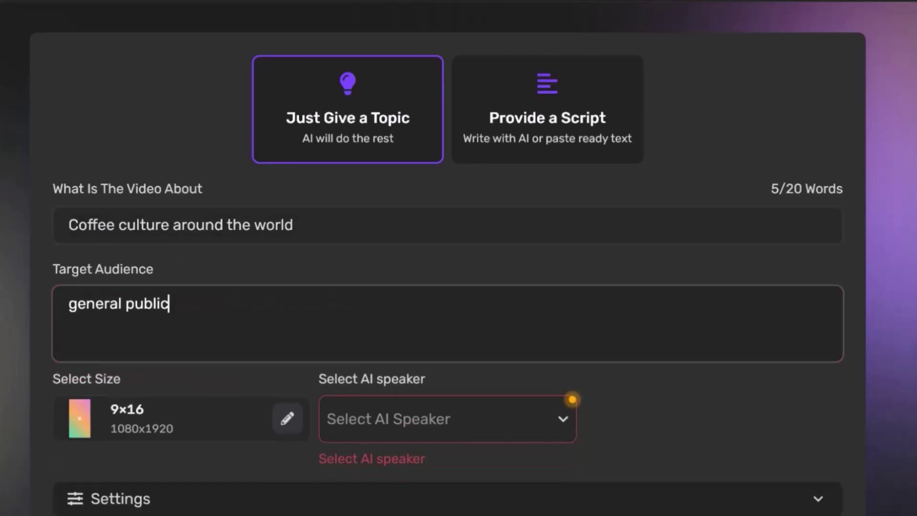
{"action": "scroll", "coordinate": [448, 286], "scroll_direction": "down", "scroll_amount": 2}
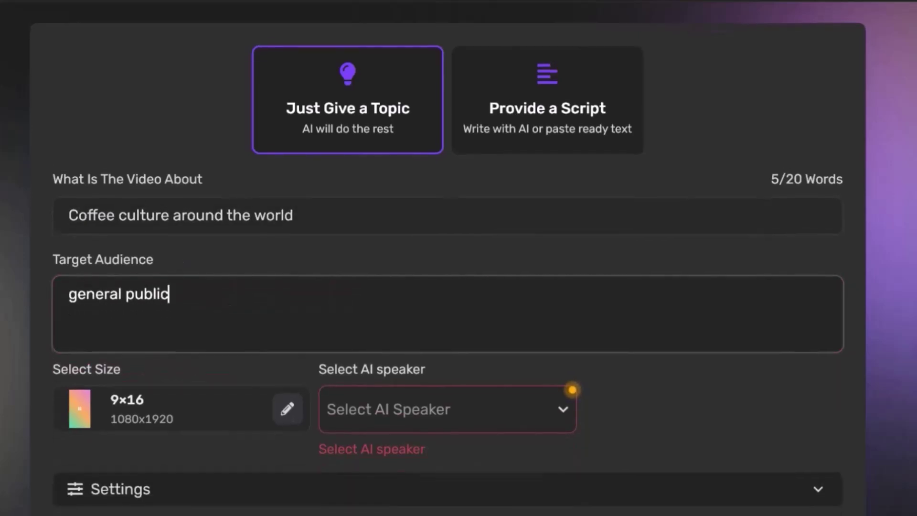
Set the video size to landscape 1920x1080 and pick Matthew as the AI speaker.
{"action": "left_click", "coordinate": [287, 362]}
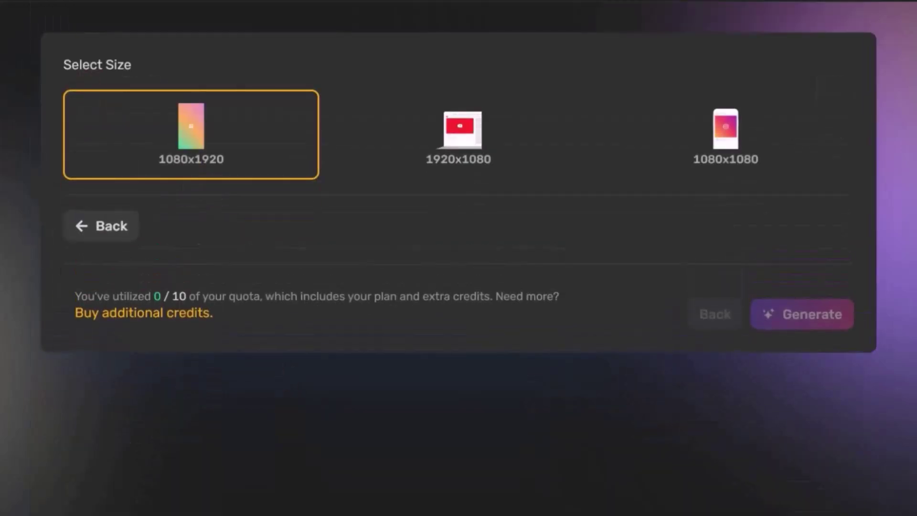
{"action": "left_click", "coordinate": [467, 159]}
{"action": "left_click", "coordinate": [563, 420]}
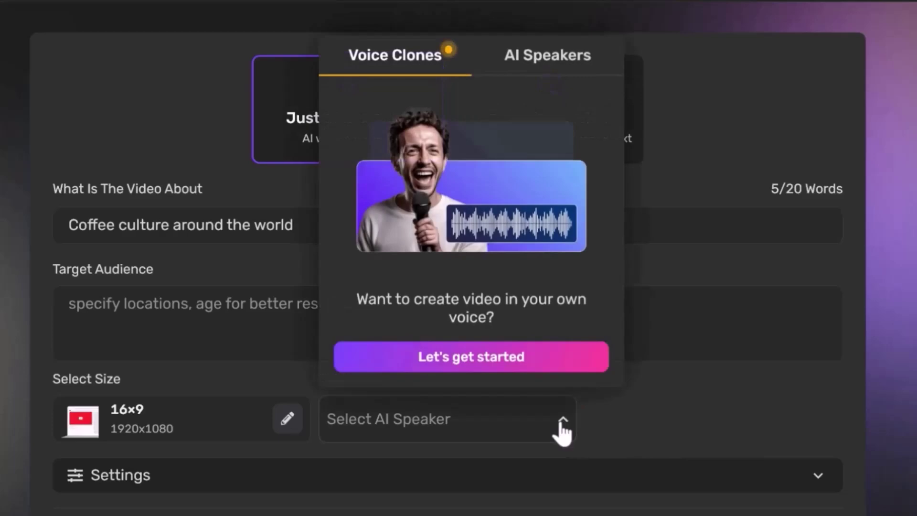
{"action": "left_click", "coordinate": [548, 55]}
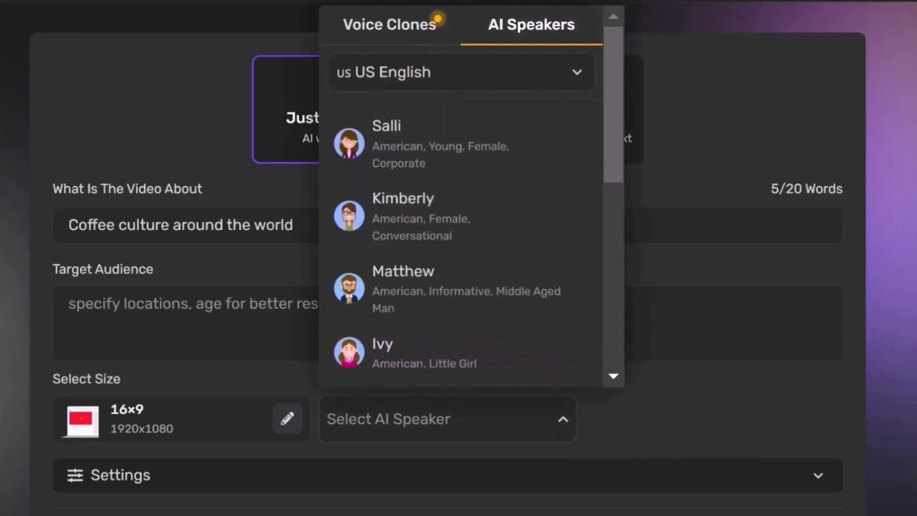
{"action": "left_click", "coordinate": [403, 282]}
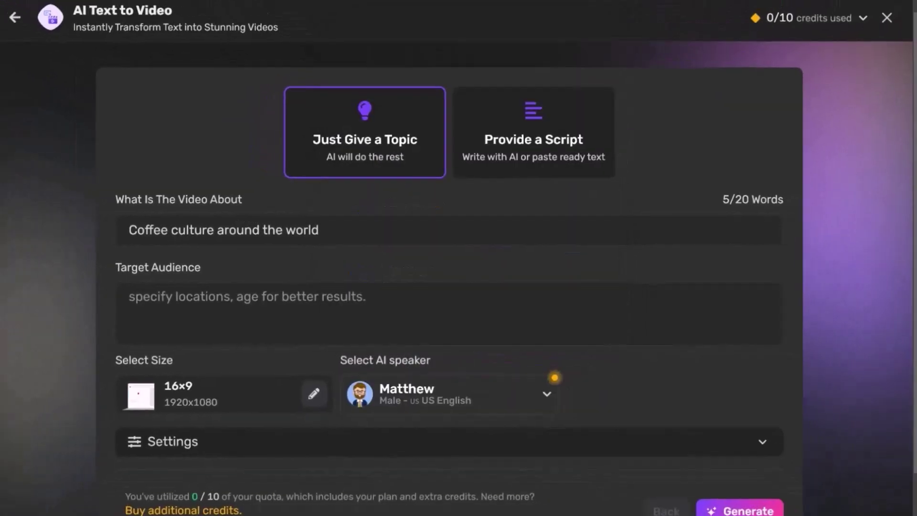
Review the extra settings, keeping Original creativity and a Professional tone.
{"action": "left_click", "coordinate": [813, 476]}
{"action": "left_click_drag", "start_coordinate": [910, 283], "coordinate": [910, 377]}
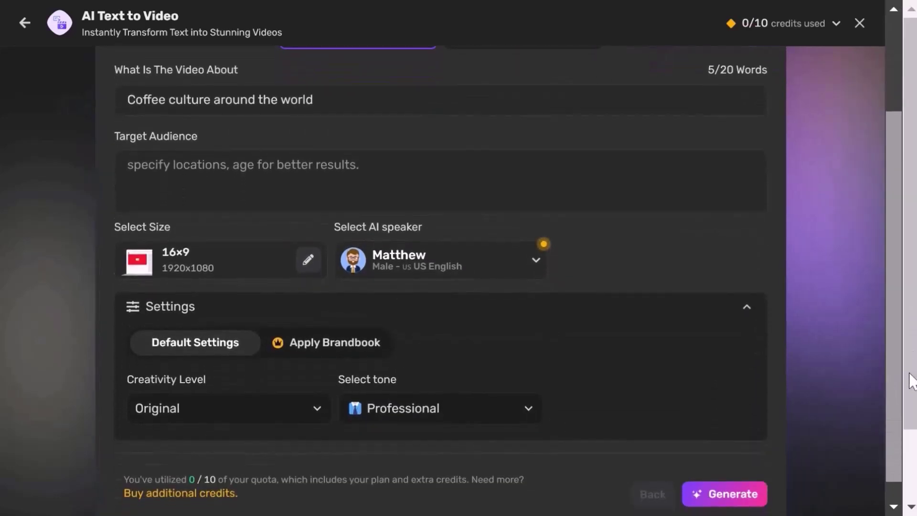
{"action": "left_click", "coordinate": [317, 411]}
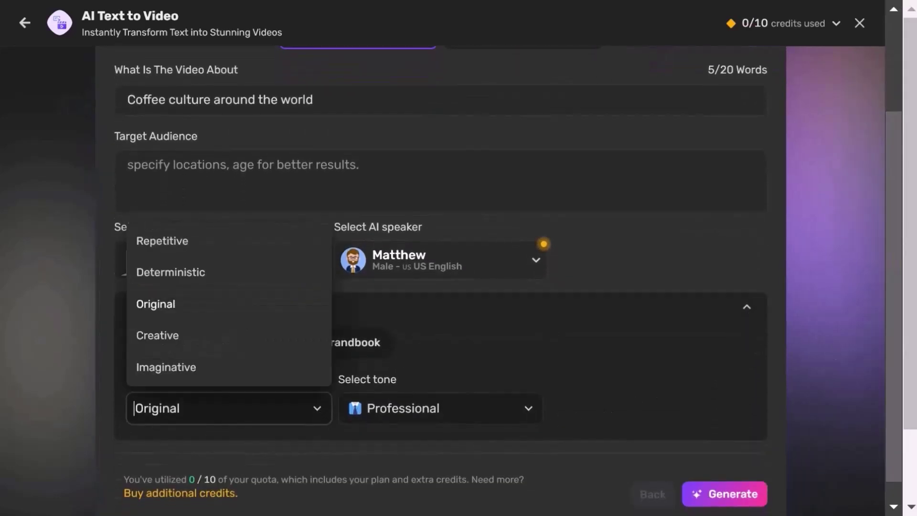
{"action": "left_click", "coordinate": [530, 409]}
{"action": "left_click_drag", "start_coordinate": [534, 245], "coordinate": [546, 224]}
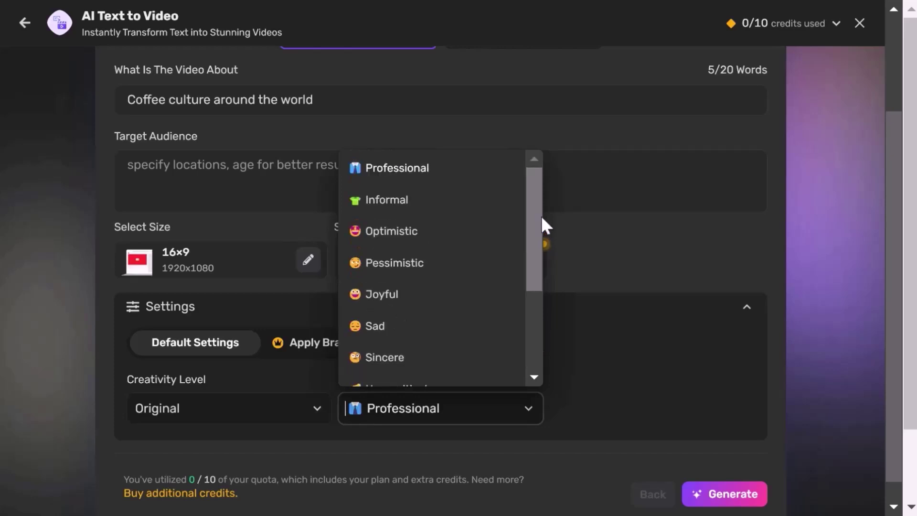
{"action": "left_click_drag", "start_coordinate": [894, 297], "coordinate": [894, 316]}
{"action": "left_click", "coordinate": [747, 285]}
Generate the coffee culture video and wait for it to open in the editor.
{"action": "left_click", "coordinate": [734, 472]}
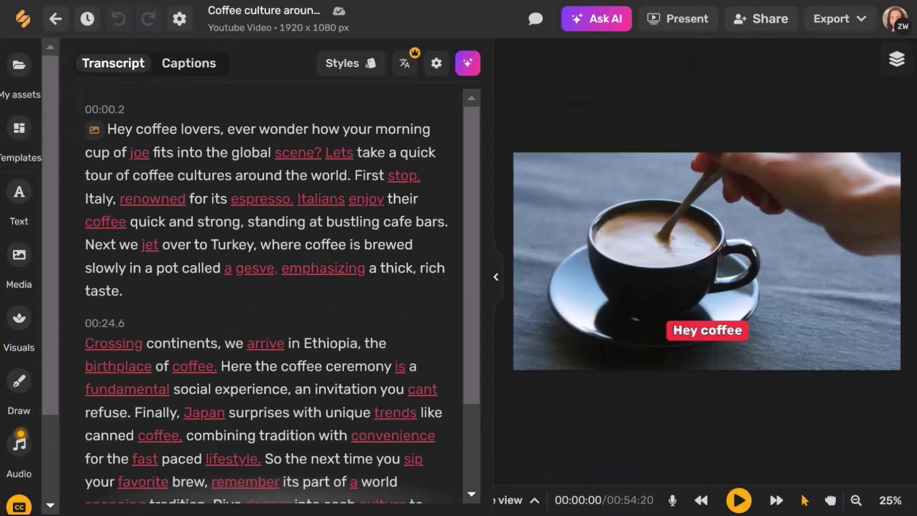
Browse the Transcript, Captions and Styles tabs and briefly preview the coffee video.
{"action": "mouse_move", "coordinate": [467, 253]}
{"action": "left_mouse_down"}
{"action": "mouse_move", "coordinate": [464, 289]}
{"action": "mouse_move", "coordinate": [465, 251]}
{"action": "left_mouse_up"}
{"action": "left_click", "coordinate": [187, 65]}
{"action": "left_click", "coordinate": [104, 67]}
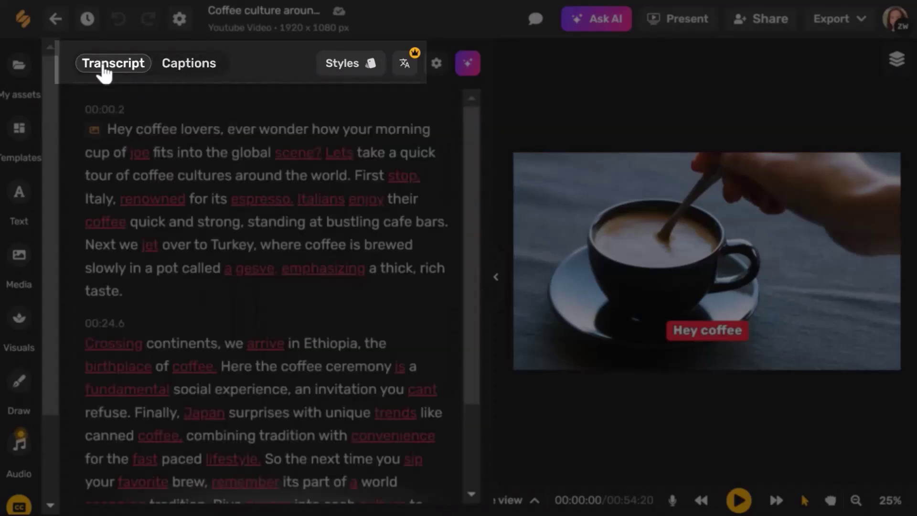
{"action": "left_click", "coordinate": [343, 67]}
{"action": "left_click", "coordinate": [86, 65]}
{"action": "left_click", "coordinate": [739, 501]}
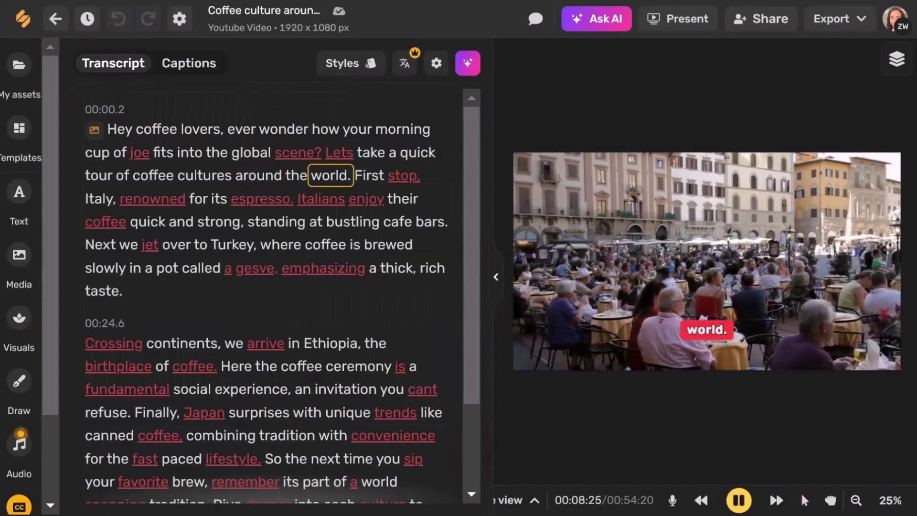
{"action": "left_click", "coordinate": [739, 501]}
{"action": "scroll", "coordinate": [707, 427], "scroll_direction": "down", "scroll_amount": 1}
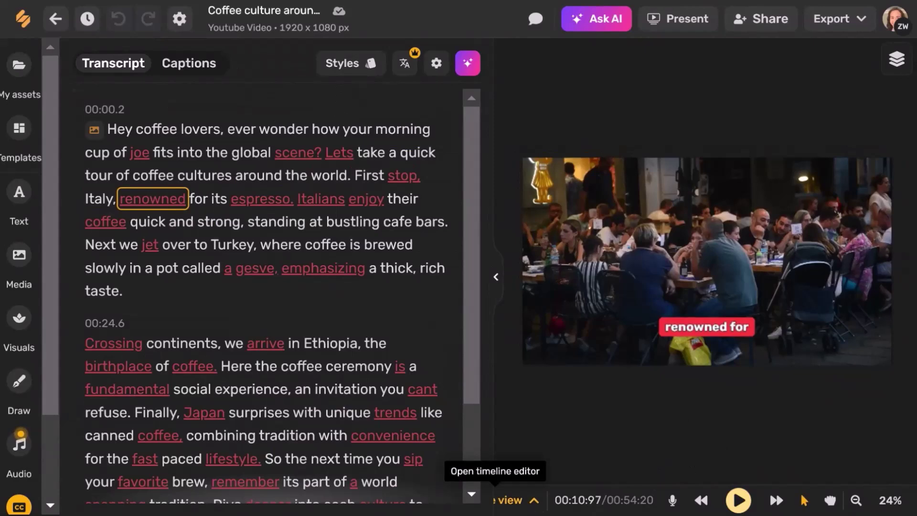
Switch to the timeline editor, hide the transcript, and inspect Background, Resize and Animate options.
{"action": "left_click", "coordinate": [535, 500]}
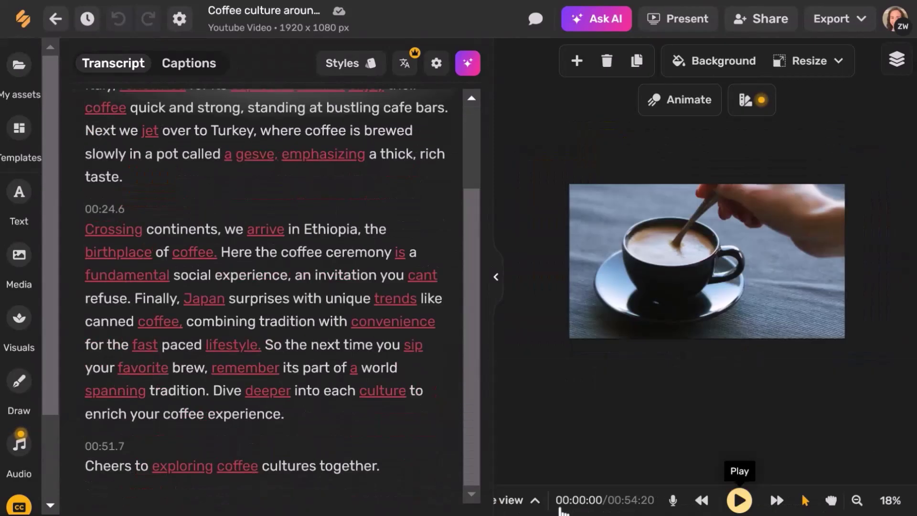
{"action": "left_click", "coordinate": [535, 500]}
{"action": "left_click", "coordinate": [496, 277]}
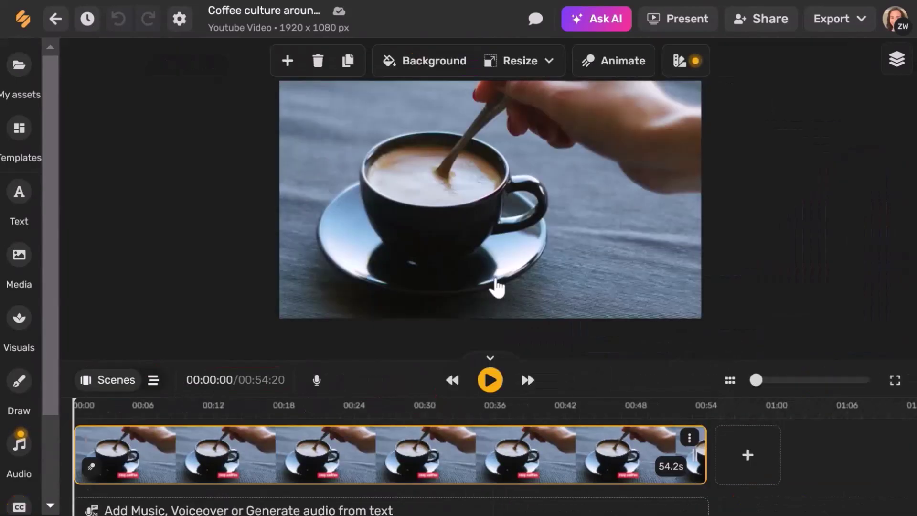
{"action": "left_click", "coordinate": [420, 61]}
{"action": "left_click", "coordinate": [520, 60]}
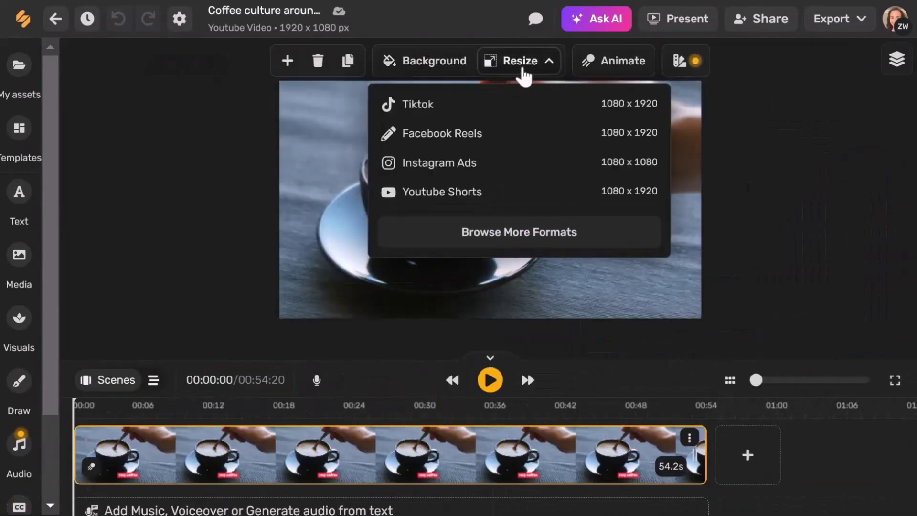
{"action": "left_click", "coordinate": [617, 61]}
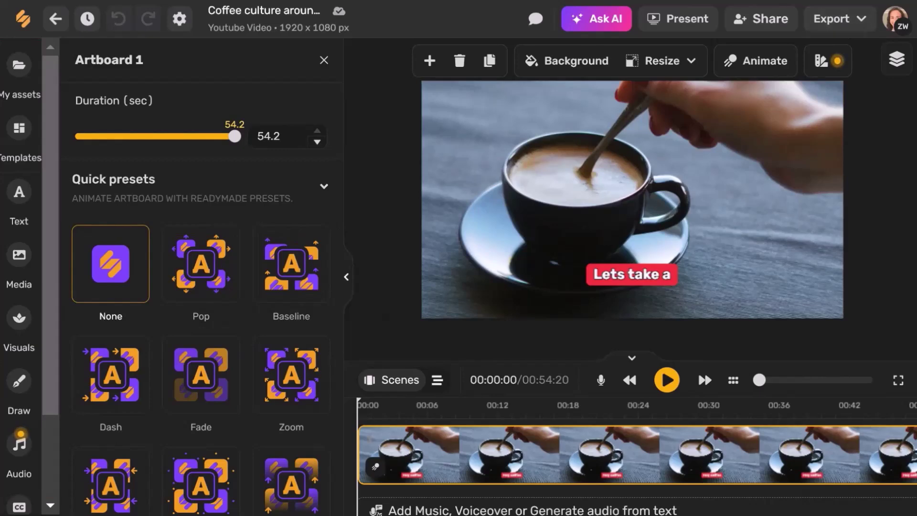
Explore the Text, Media ('coffee' search), Visuals and Audio panels, then bring up Export.
{"action": "left_click", "coordinate": [22, 196]}
{"action": "left_click", "coordinate": [20, 258]}
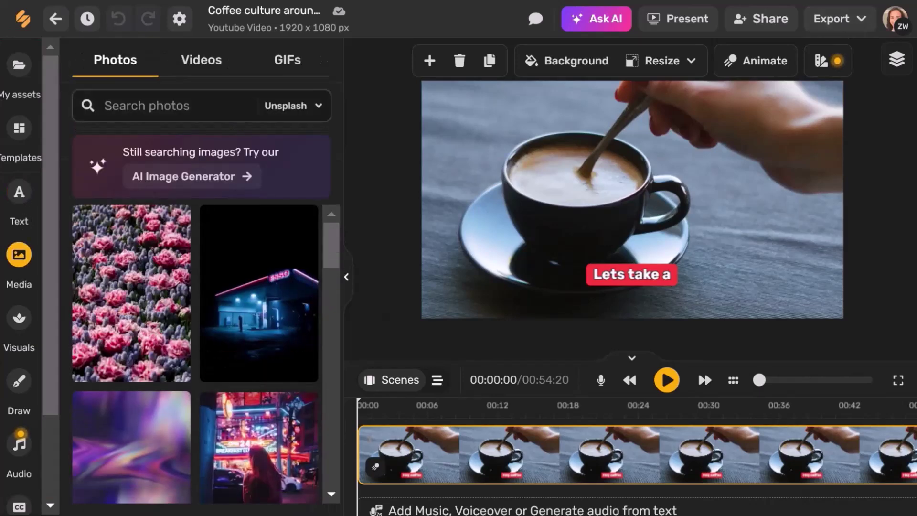
{"action": "type", "text": "coffee"}
{"action": "left_click_drag", "start_coordinate": [333, 239], "coordinate": [335, 377]}
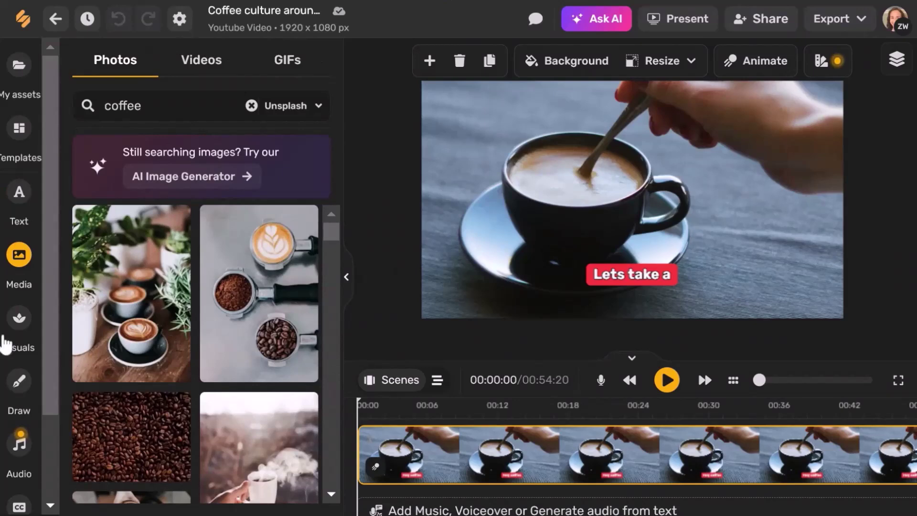
{"action": "left_click", "coordinate": [17, 326]}
{"action": "left_click_drag", "start_coordinate": [331, 267], "coordinate": [327, 404]}
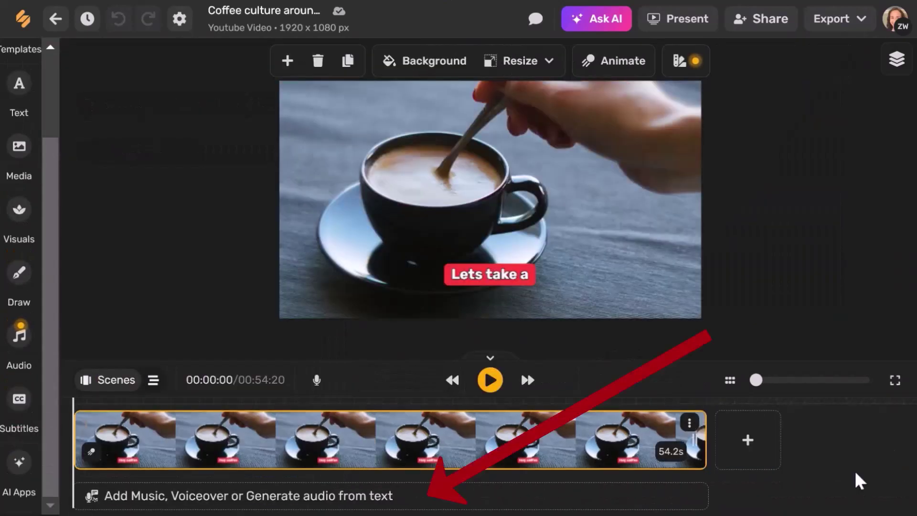
{"action": "left_click", "coordinate": [238, 509]}
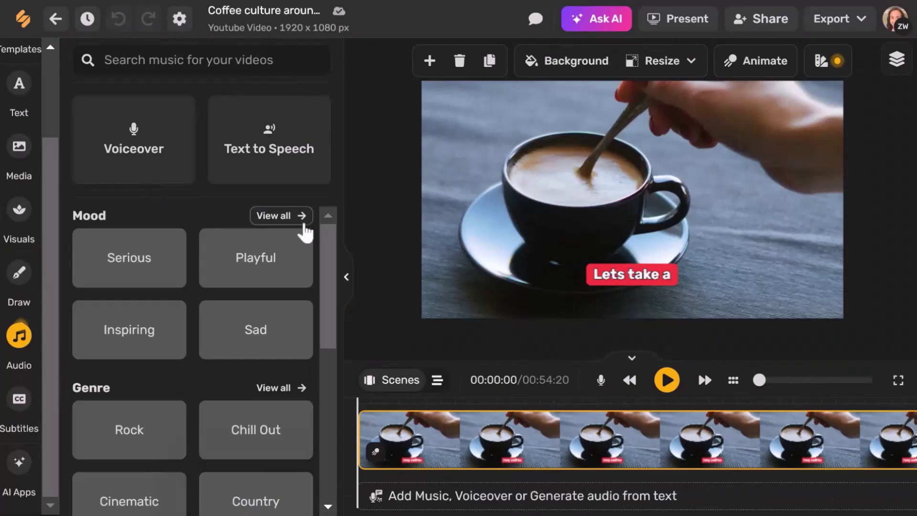
{"action": "left_click_drag", "start_coordinate": [330, 272], "coordinate": [335, 438]}
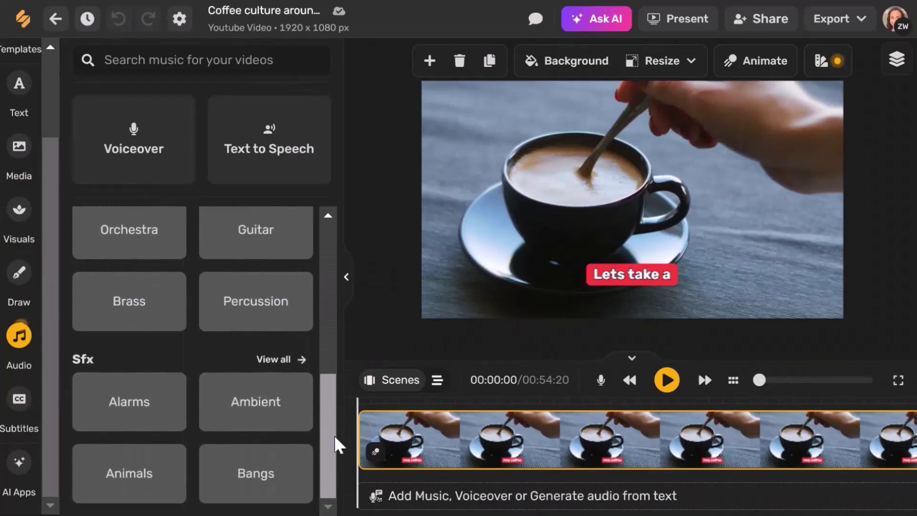
{"action": "left_click", "coordinate": [345, 277]}
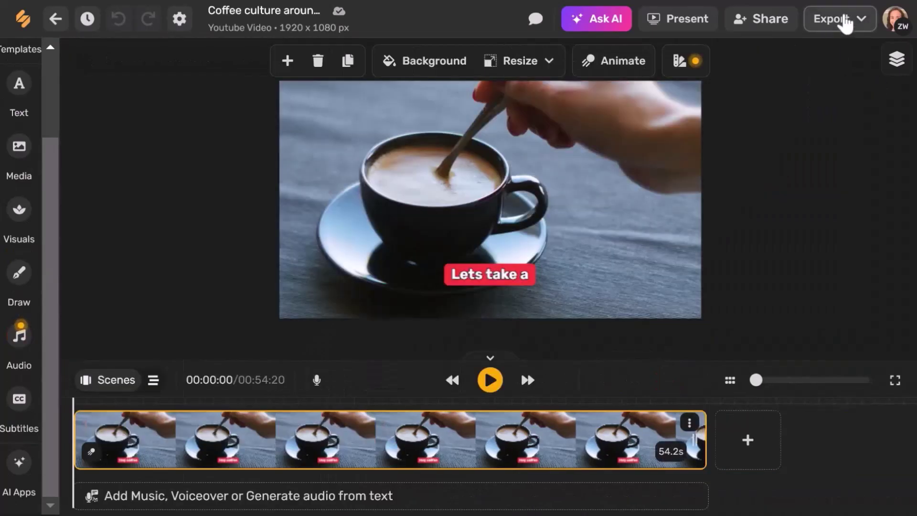
{"action": "left_click", "coordinate": [843, 20]}
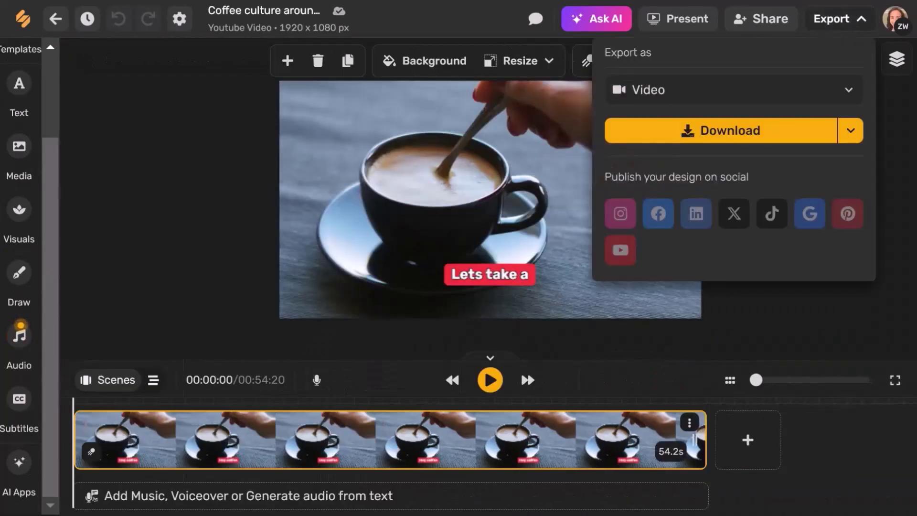
Keep Video as the export format and download the coffee video.
{"action": "left_click", "coordinate": [848, 90]}
{"action": "left_click", "coordinate": [848, 91]}
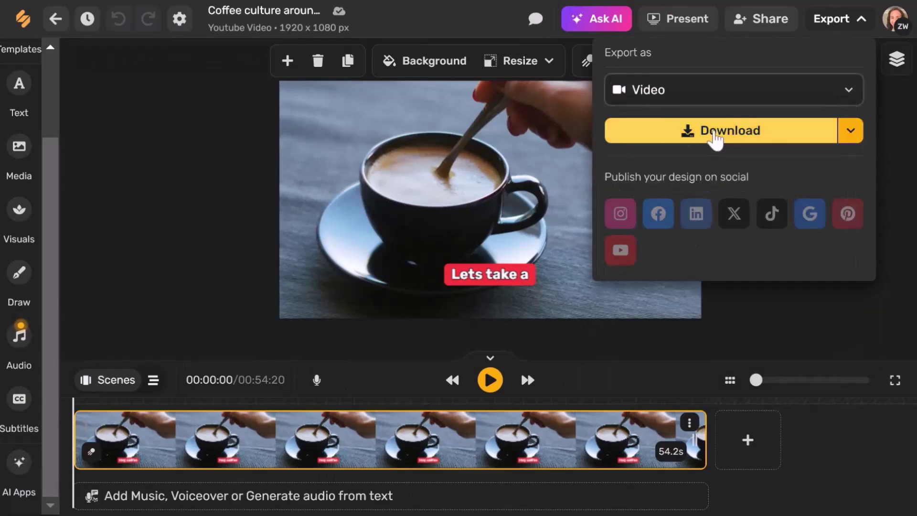
{"action": "left_click", "coordinate": [715, 136]}
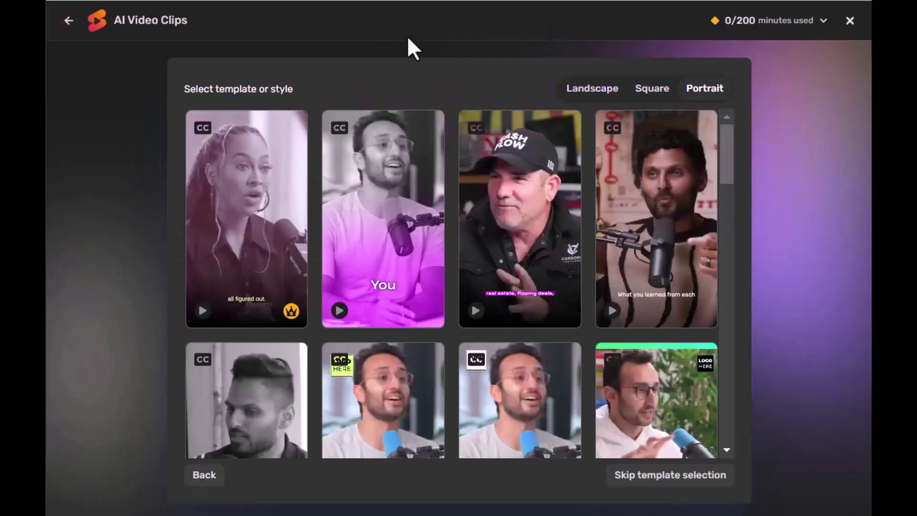
Compare Square and Landscape, then pick the second Portrait template with large centred captions.
{"action": "left_click", "coordinate": [645, 91]}
{"action": "left_click", "coordinate": [580, 93]}
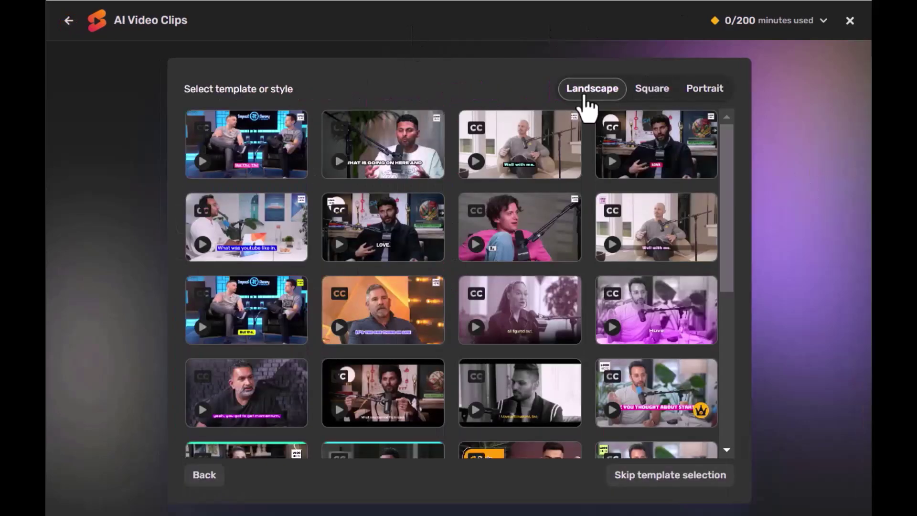
{"action": "left_click", "coordinate": [708, 94]}
{"action": "left_click", "coordinate": [385, 277]}
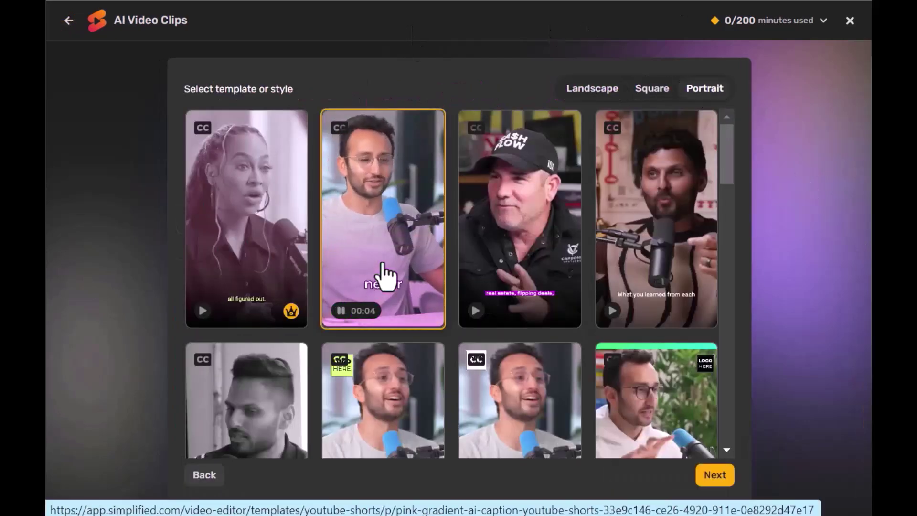
{"action": "left_click", "coordinate": [712, 473]}
Set the spoken language to English (United States) and start generating the clips.
{"action": "left_click", "coordinate": [669, 326]}
{"action": "left_click", "coordinate": [297, 362]}
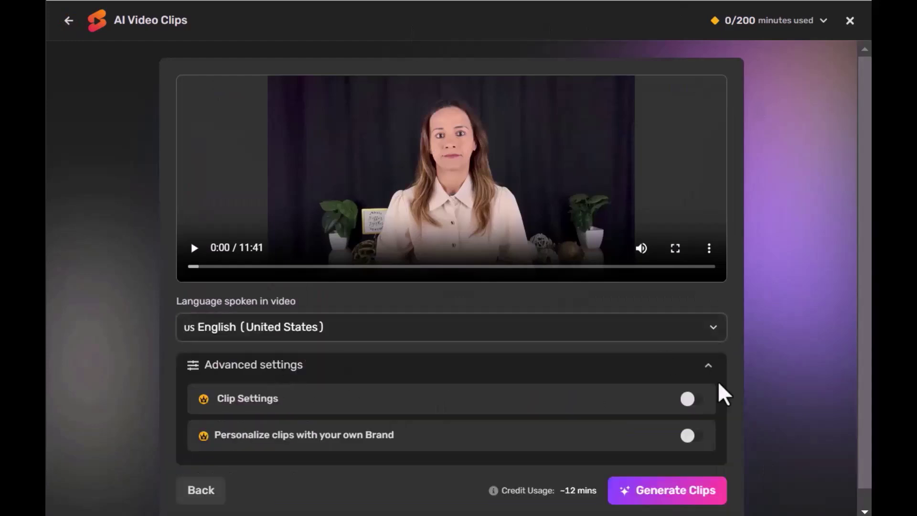
{"action": "left_click", "coordinate": [666, 490]}
{"action": "left_click", "coordinate": [568, 324]}
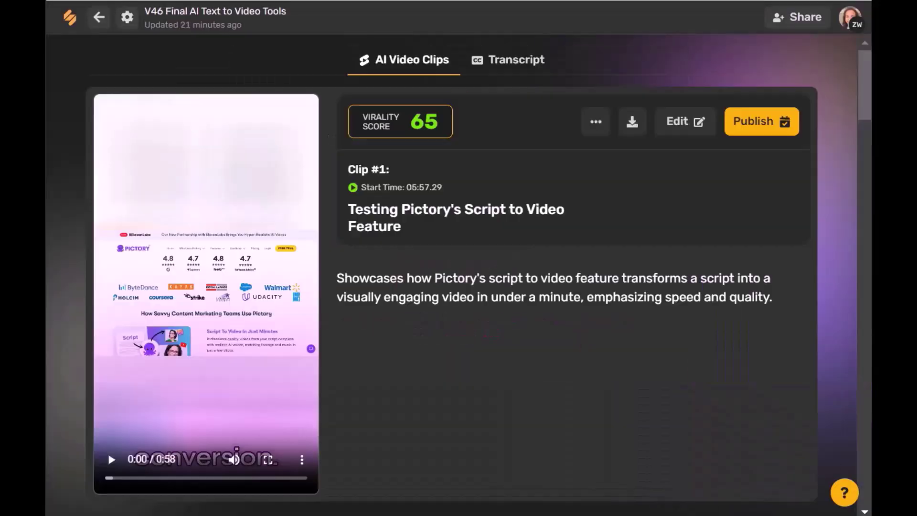
Scroll the clip results, preview Clip #1 'Testing Pictory's Script to Video Feature', and edit it.
{"action": "scroll", "coordinate": [478, 267], "scroll_direction": "down", "scroll_amount": 20}
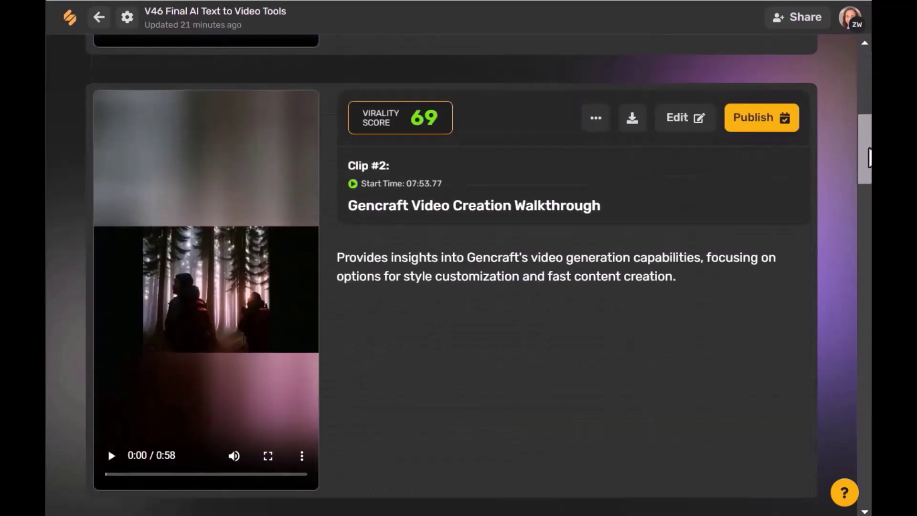
{"action": "scroll", "coordinate": [477, 268], "scroll_direction": "down", "scroll_amount": 20}
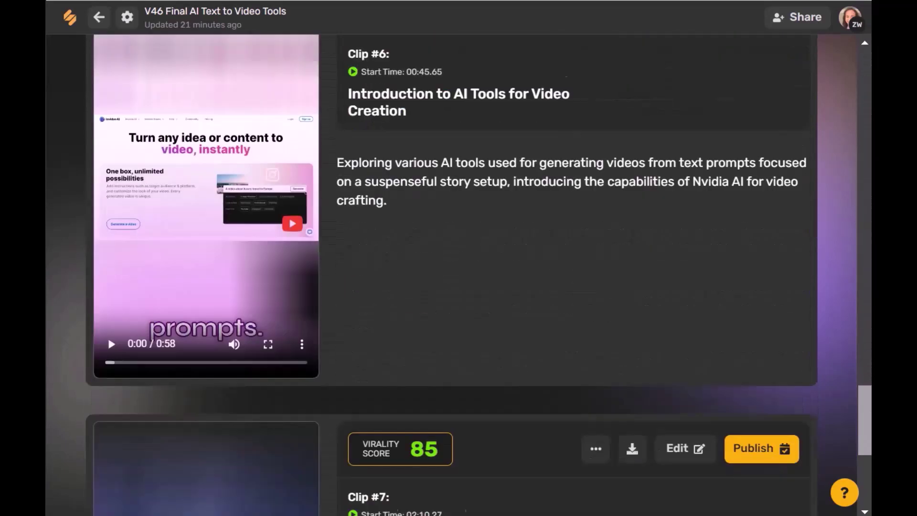
{"action": "scroll", "coordinate": [477, 268], "scroll_direction": "up", "scroll_amount": 20}
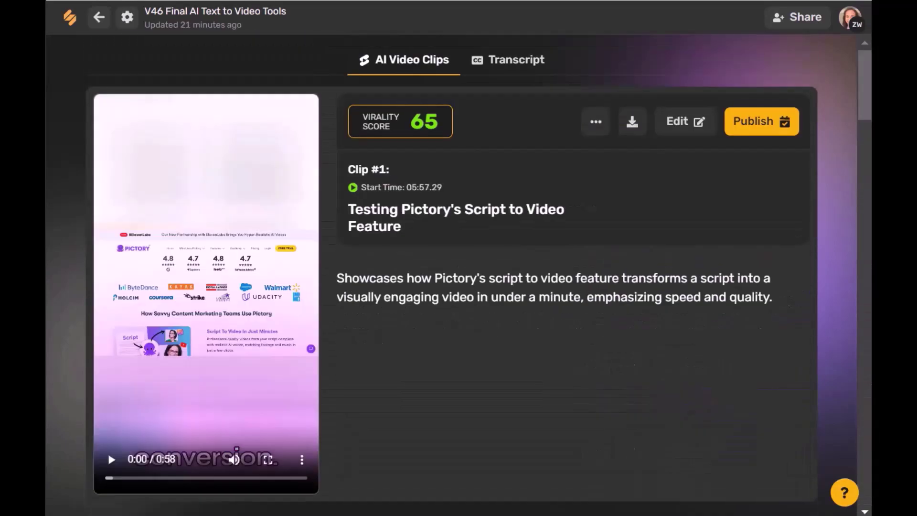
{"action": "left_click", "coordinate": [111, 460]}
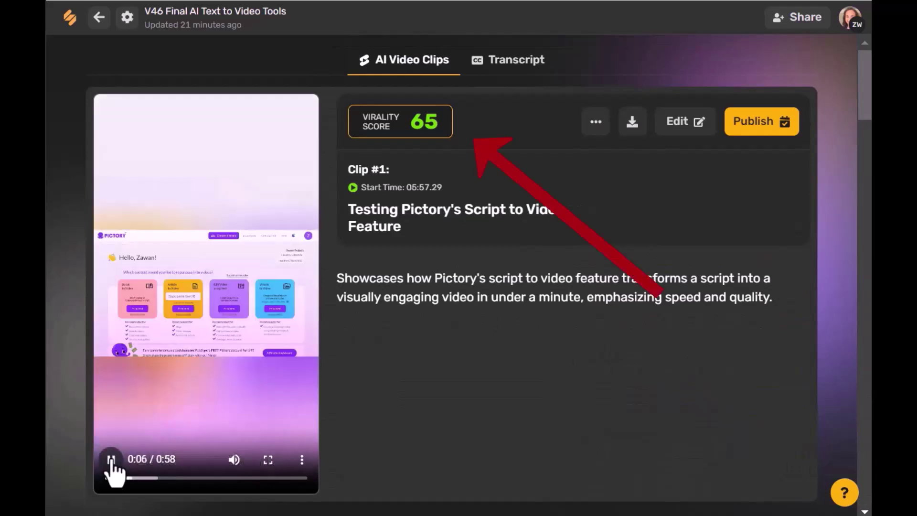
{"action": "left_click", "coordinate": [111, 460]}
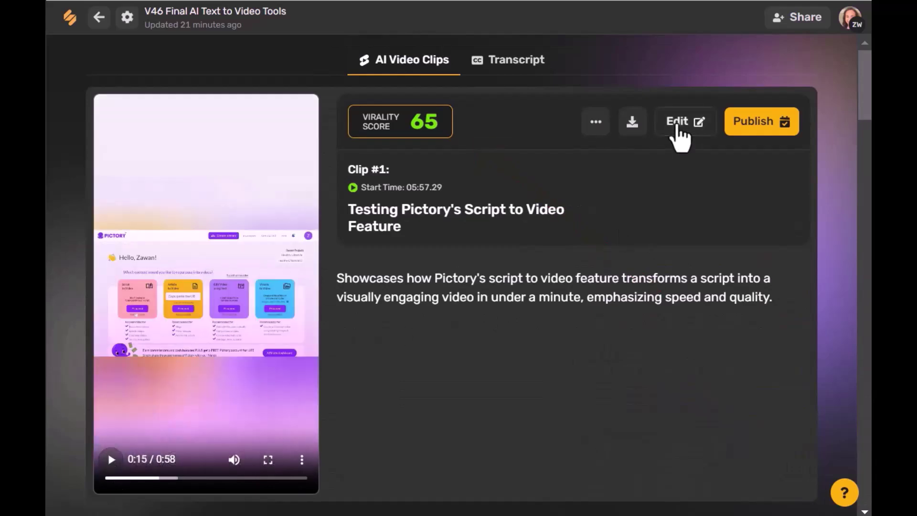
{"action": "left_click", "coordinate": [679, 121]}
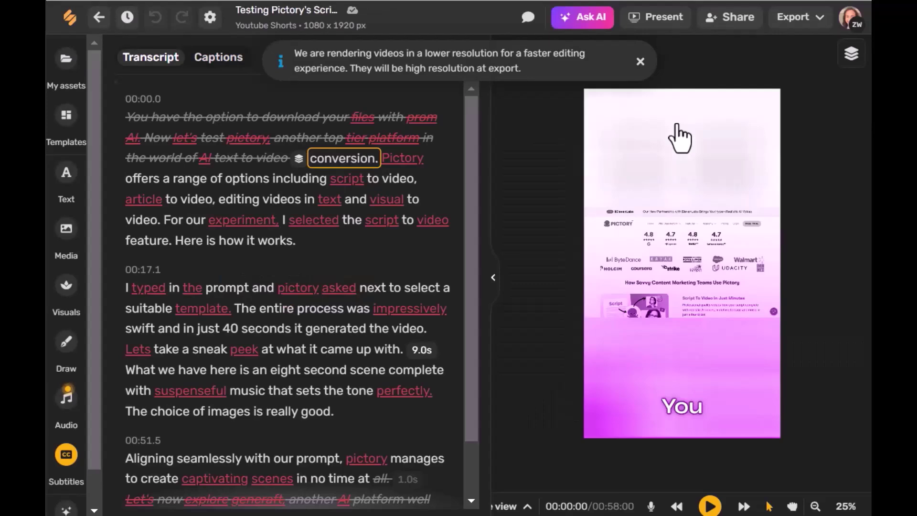
Show the scene timeline, collapse the transcript, scrub to 0:14 and browse Media and Visuals.
{"action": "left_click", "coordinate": [523, 505]}
{"action": "left_click", "coordinate": [492, 279]}
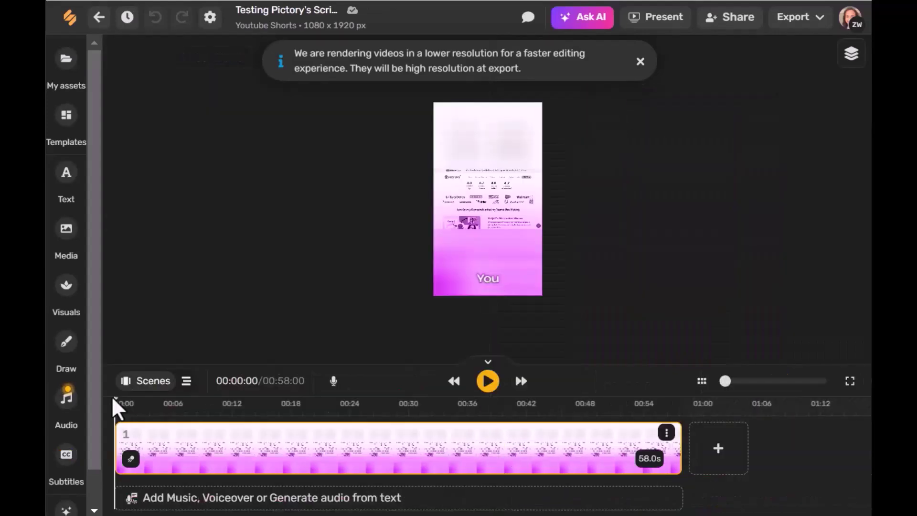
{"action": "left_click_drag", "start_coordinate": [232, 424], "coordinate": [257, 425]}
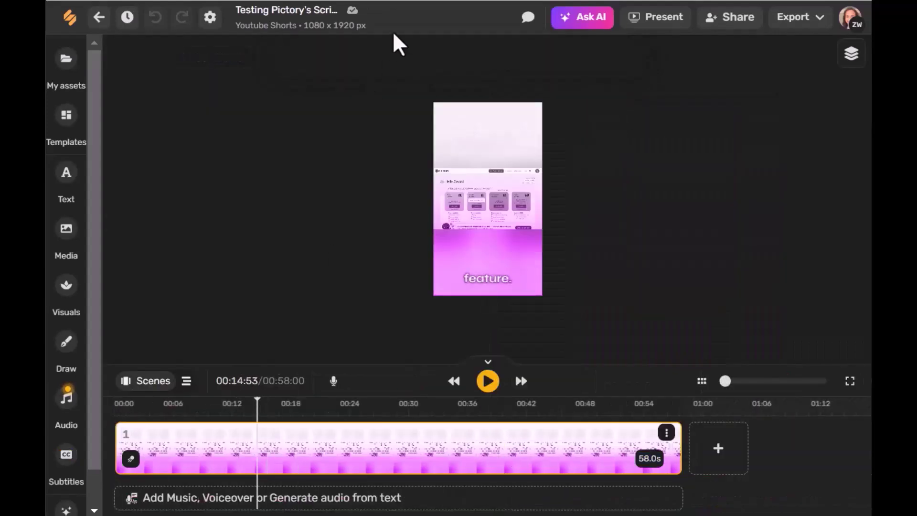
{"action": "left_click", "coordinate": [66, 231]}
{"action": "left_click", "coordinate": [70, 292]}
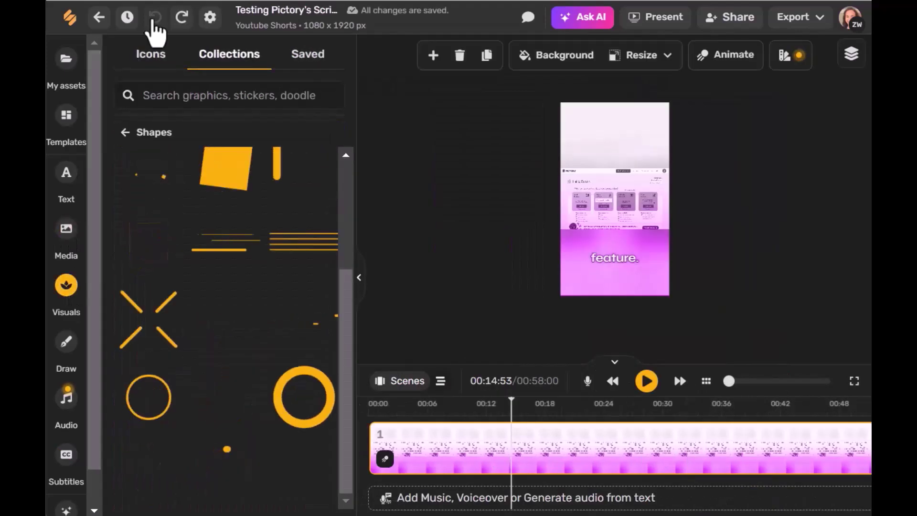
Give the selected scene a light green background colour.
{"action": "left_click", "coordinate": [357, 279]}
{"action": "left_click", "coordinate": [429, 55]}
{"action": "left_click", "coordinate": [360, 98]}
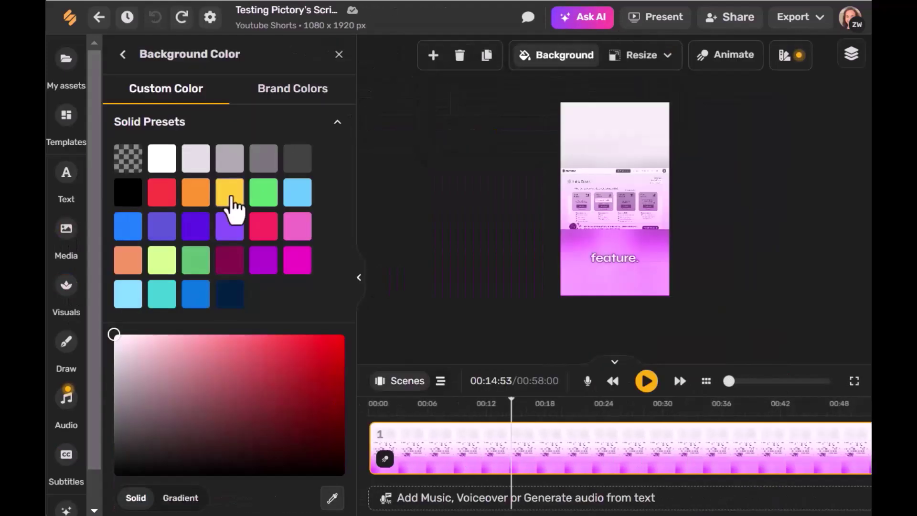
{"action": "left_click", "coordinate": [160, 266]}
{"action": "left_click", "coordinate": [339, 54]}
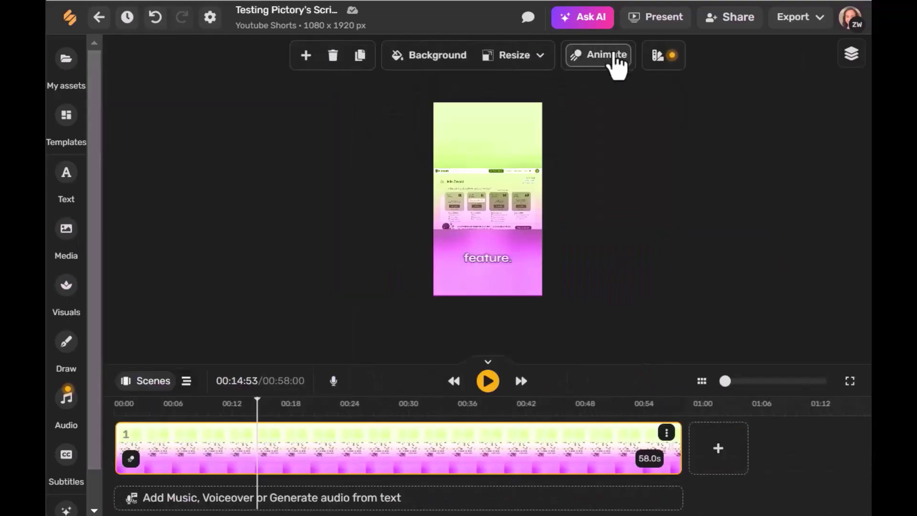
{"action": "left_click", "coordinate": [616, 59]}
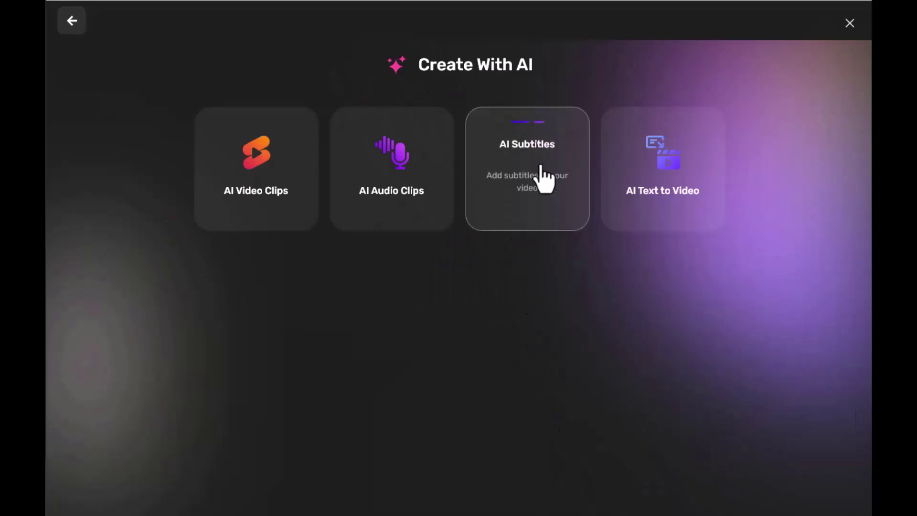
Start AI Subtitles and choose the third Landscape subtitle template.
{"action": "left_click", "coordinate": [543, 180]}
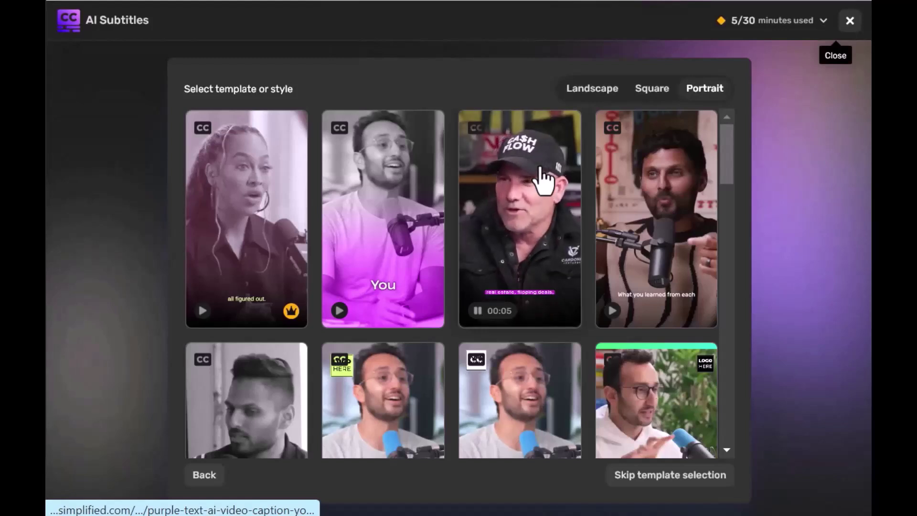
{"action": "left_click", "coordinate": [661, 101]}
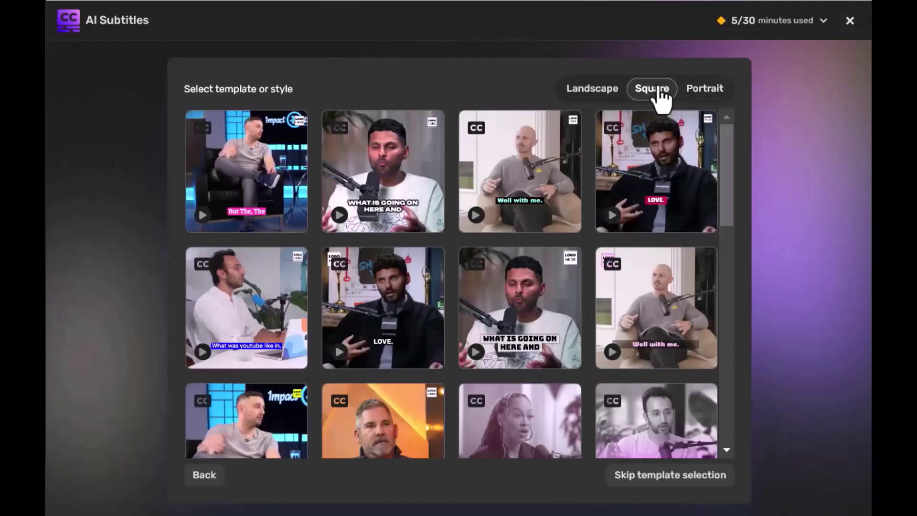
{"action": "left_click", "coordinate": [583, 96]}
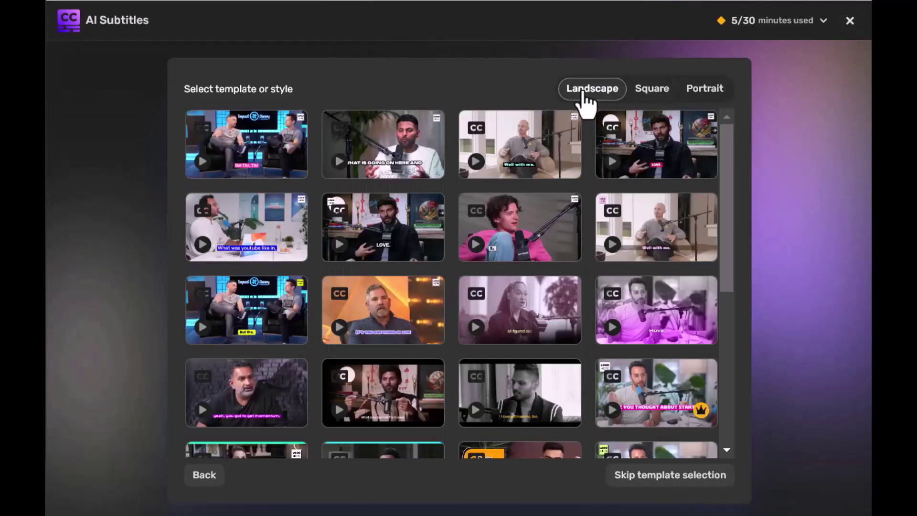
{"action": "left_click", "coordinate": [512, 160]}
{"action": "left_click", "coordinate": [712, 482]}
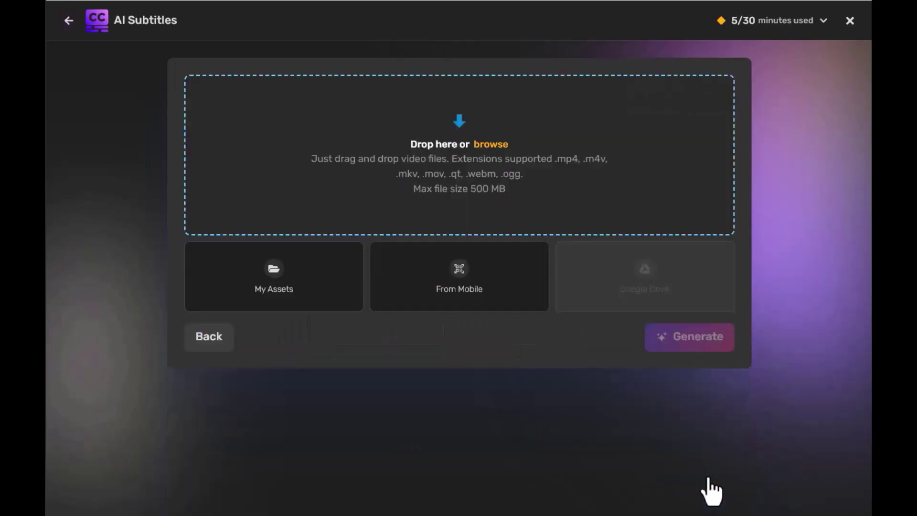
Upload the GPTs video, set English (United States) speech and generate the subtitles.
{"action": "left_click", "coordinate": [448, 138]}
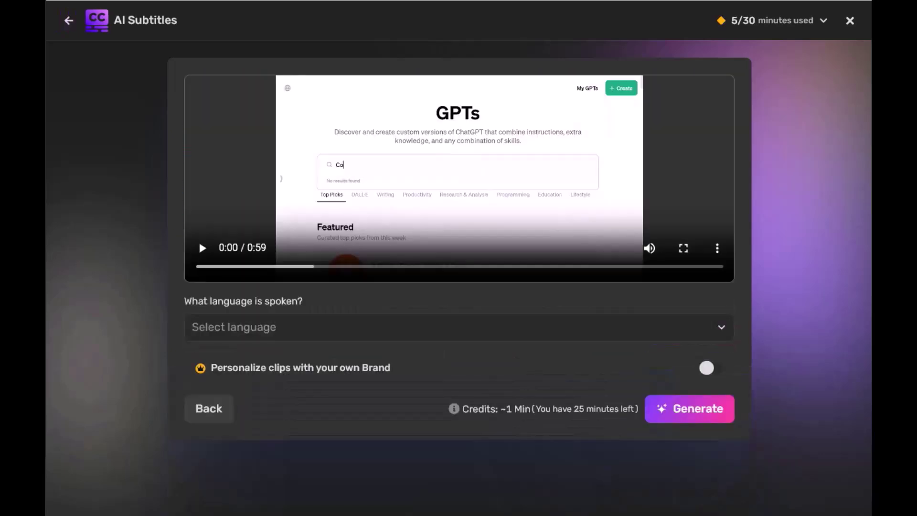
{"action": "left_click", "coordinate": [604, 327]}
{"action": "left_click", "coordinate": [606, 362]}
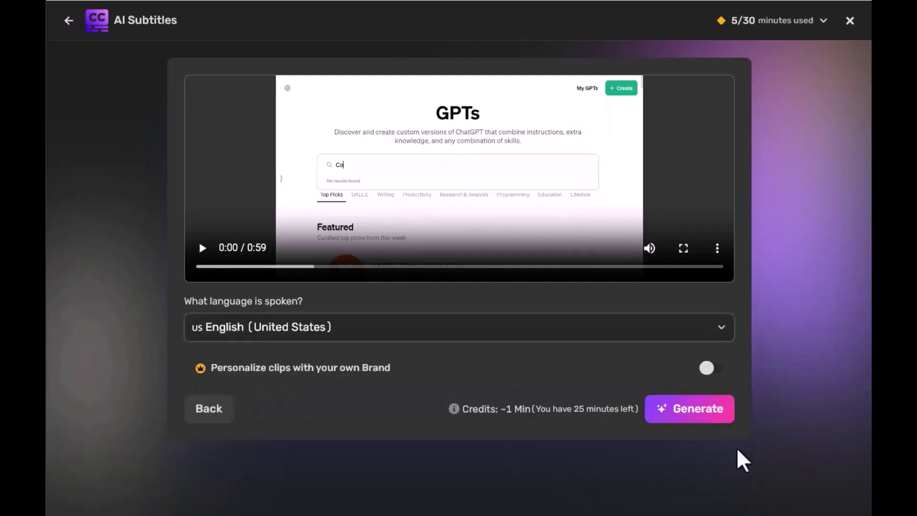
{"action": "left_click", "coordinate": [692, 410]}
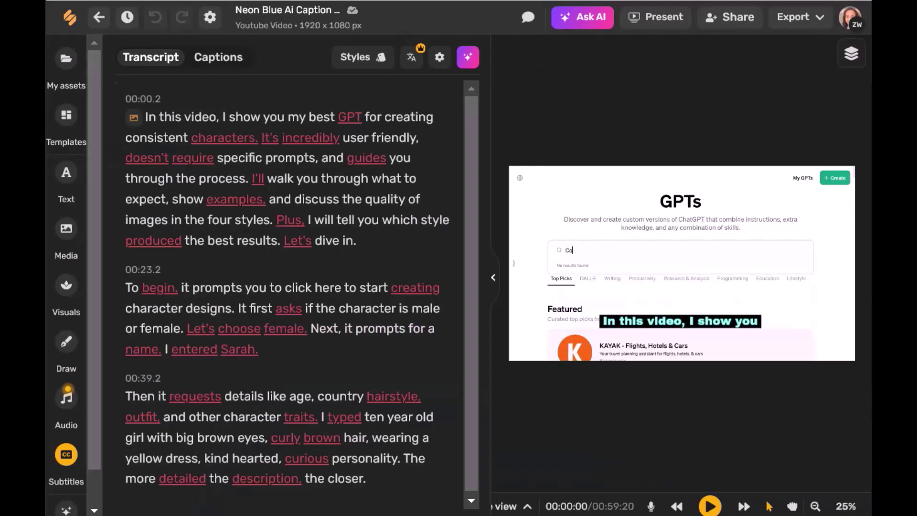
Preview the subtitled GPTs video, then apply the white-text, green-highlighted-word caption style preset.
{"action": "key", "text": "space"}
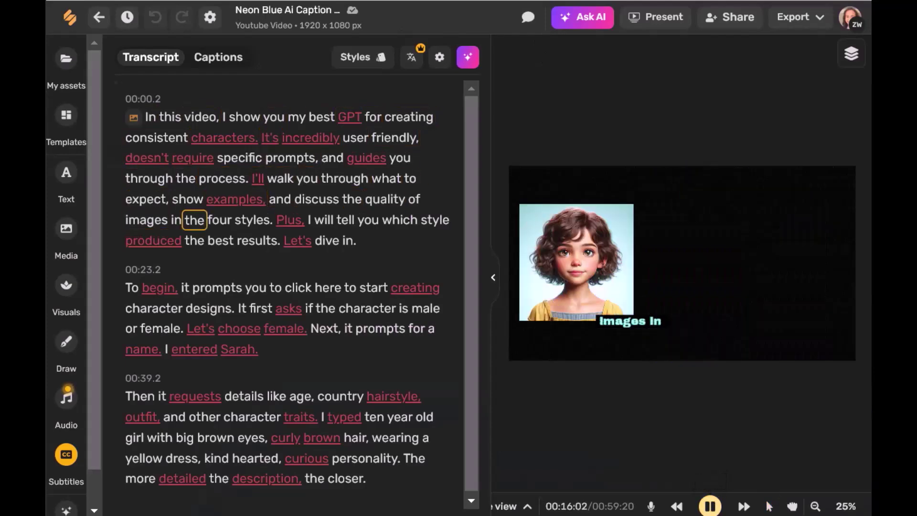
{"action": "left_click", "coordinate": [710, 505]}
{"action": "left_click", "coordinate": [218, 57]}
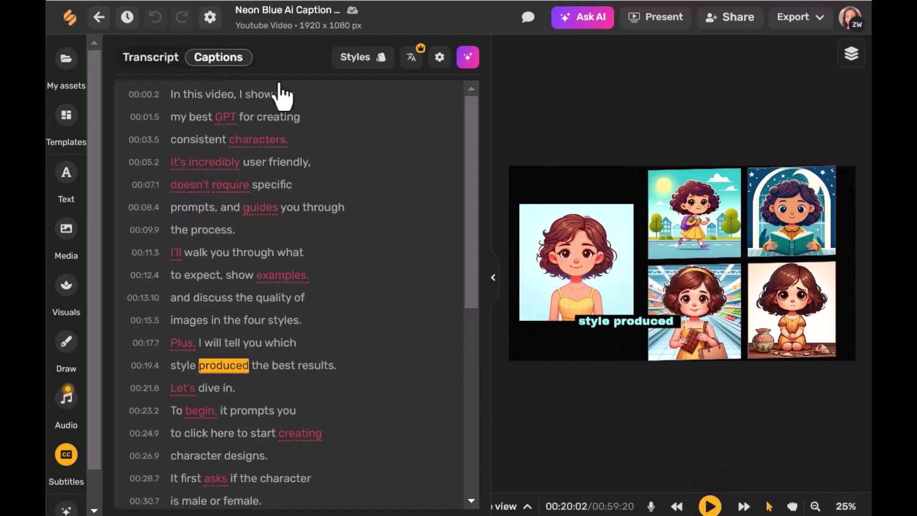
{"action": "left_click", "coordinate": [357, 57]}
{"action": "left_click", "coordinate": [194, 199]}
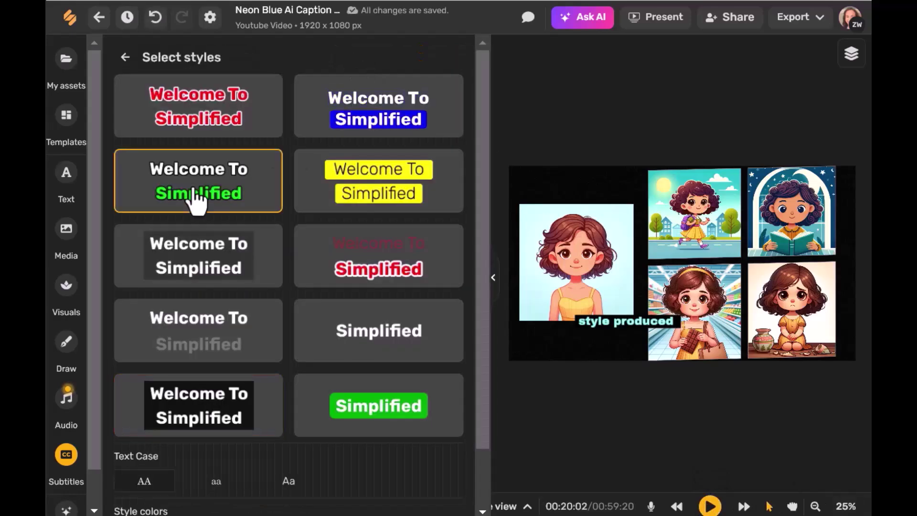